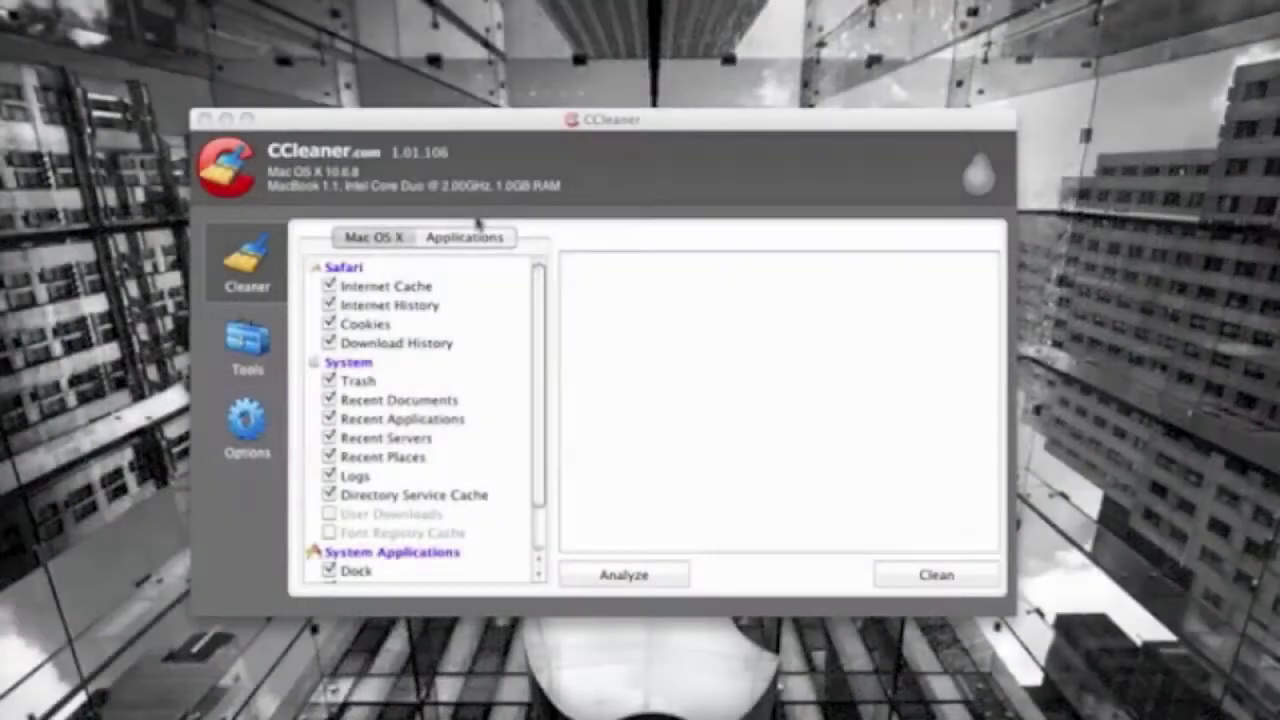
pyautogui.click(659, 128)
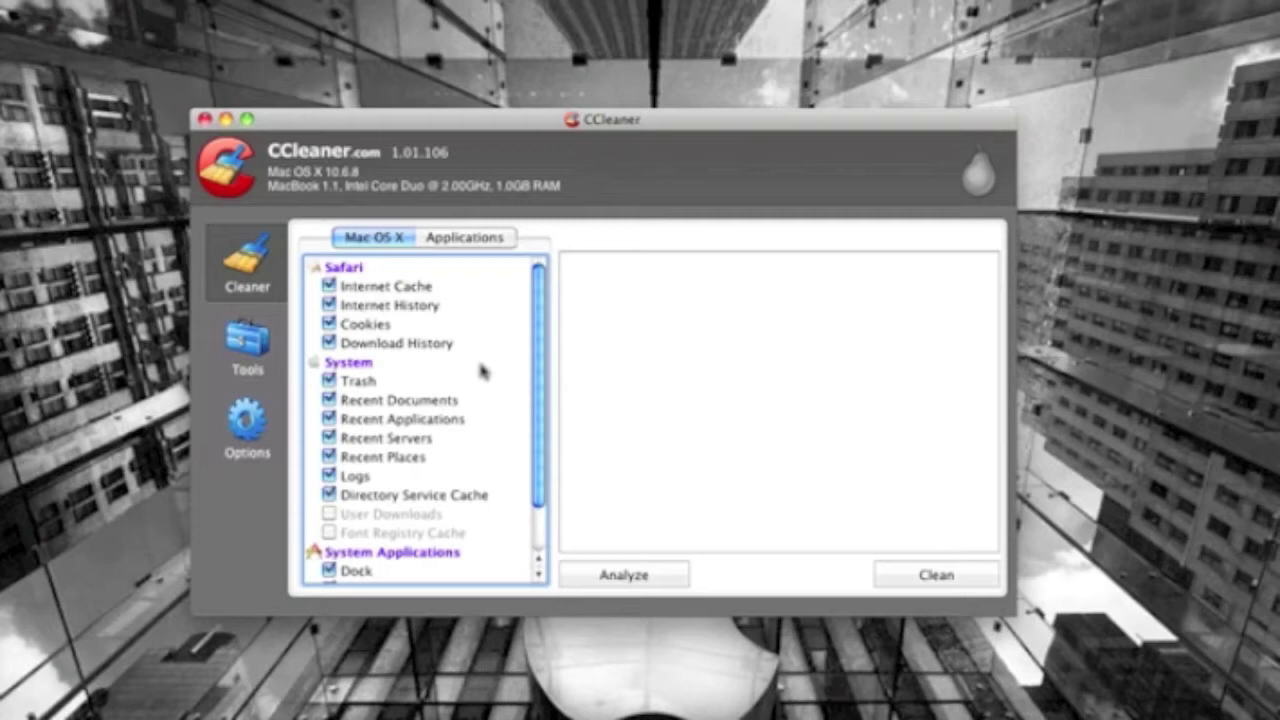
pyautogui.scroll(-3, 481, 371)
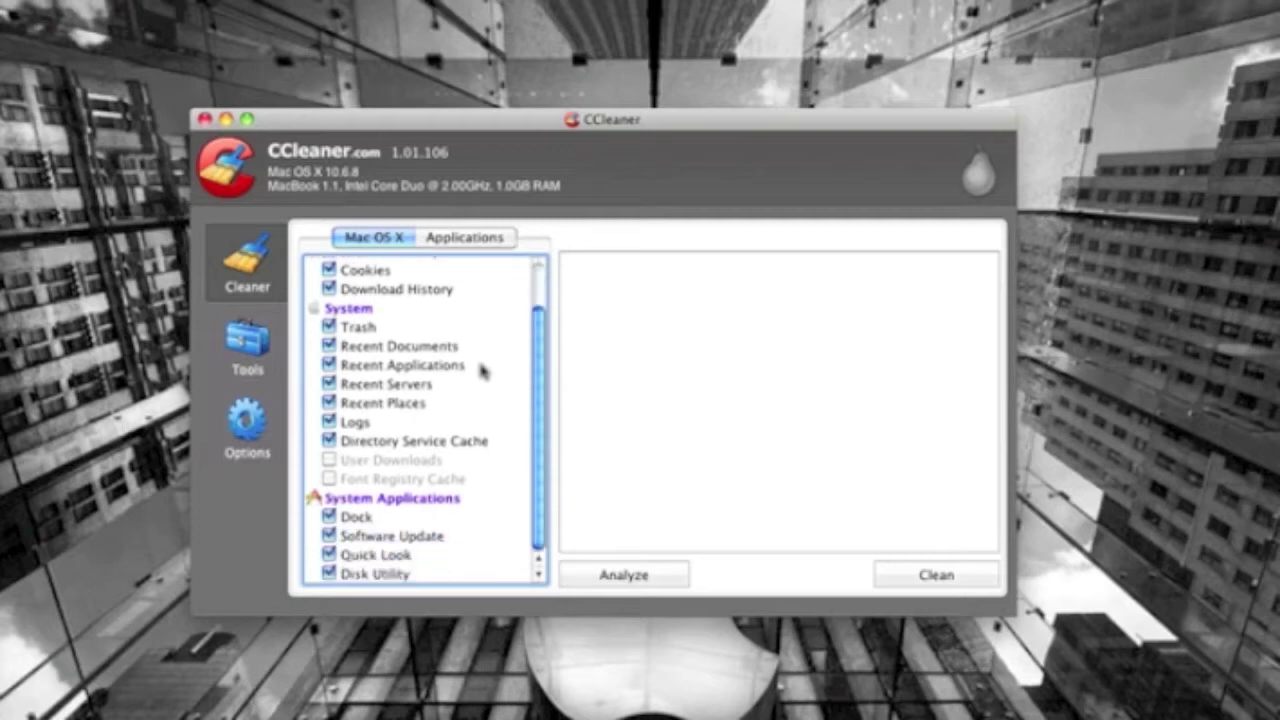
pyautogui.scroll(3, 481, 371)
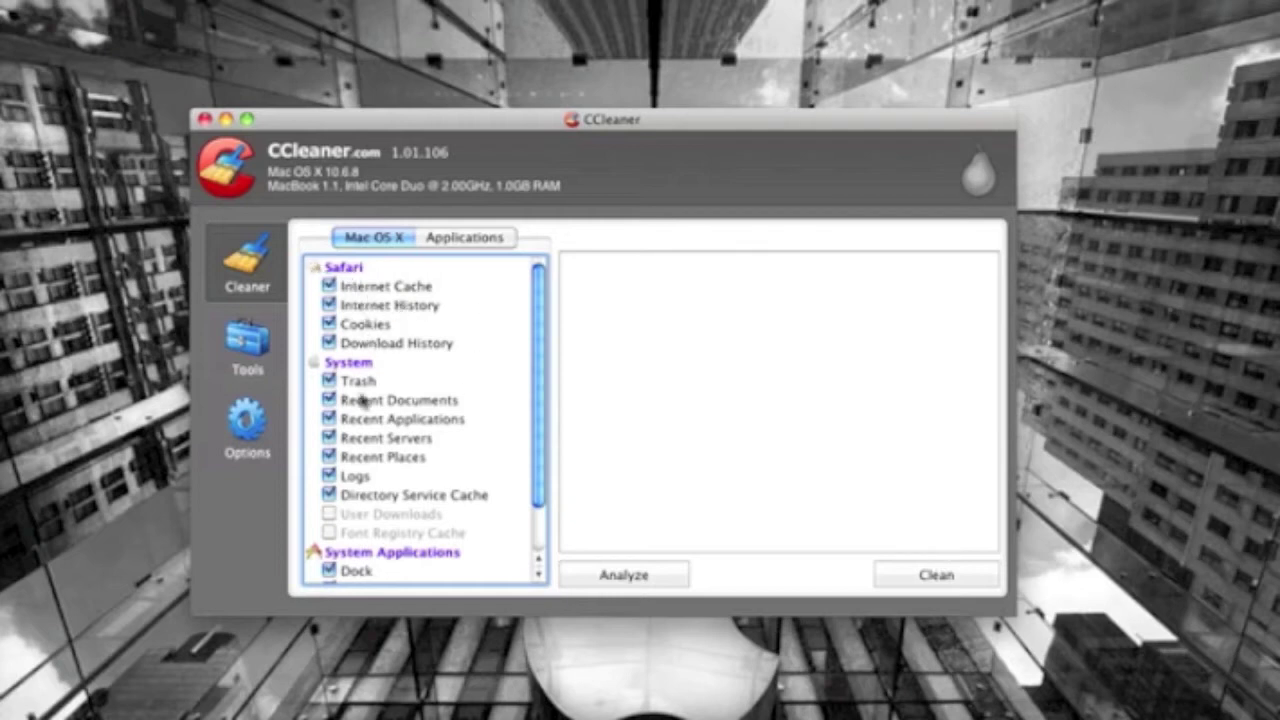
pyautogui.scroll(-3, 381, 342)
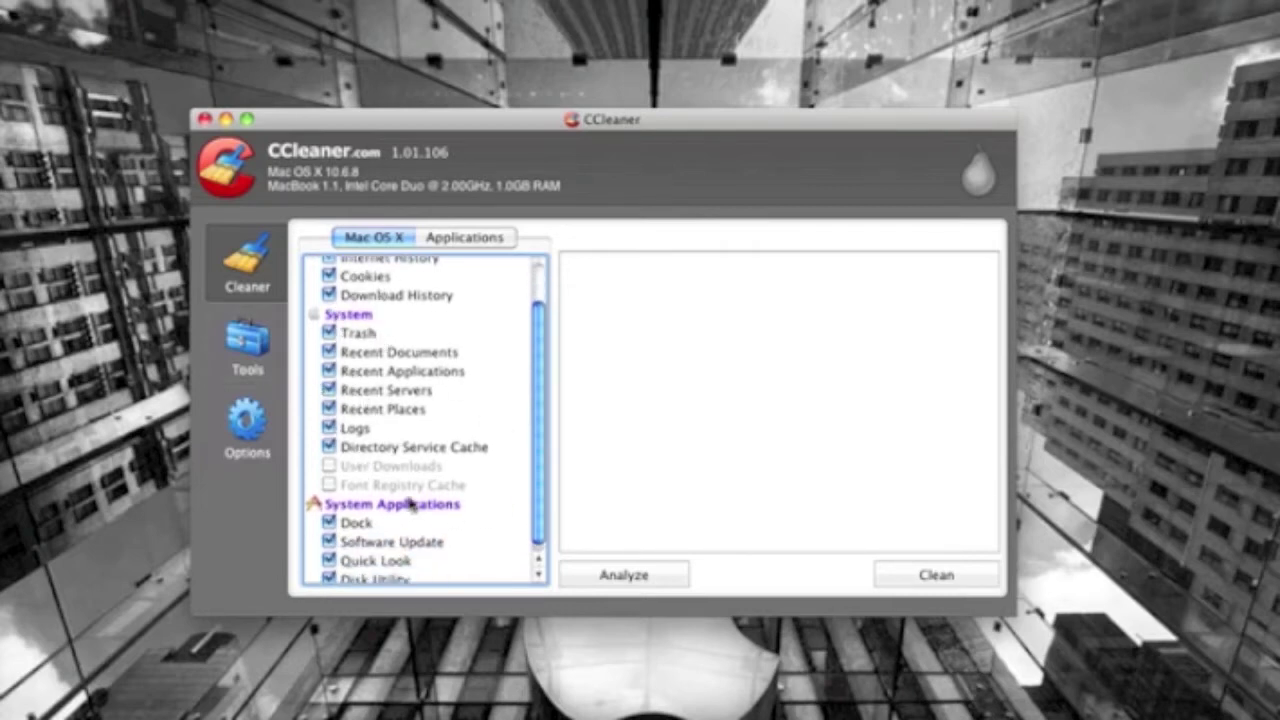
pyautogui.scroll(-1, 410, 505)
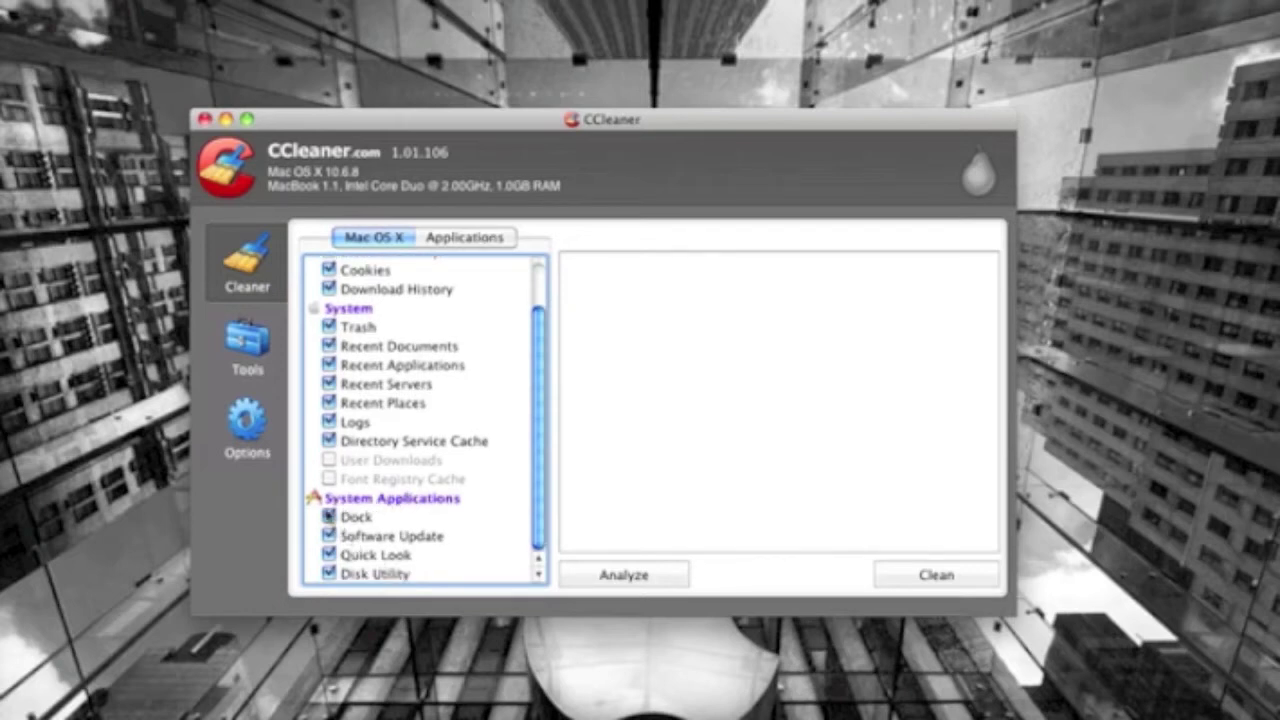
pyautogui.click(329, 516)
pyautogui.click(330, 517)
pyautogui.click(329, 460)
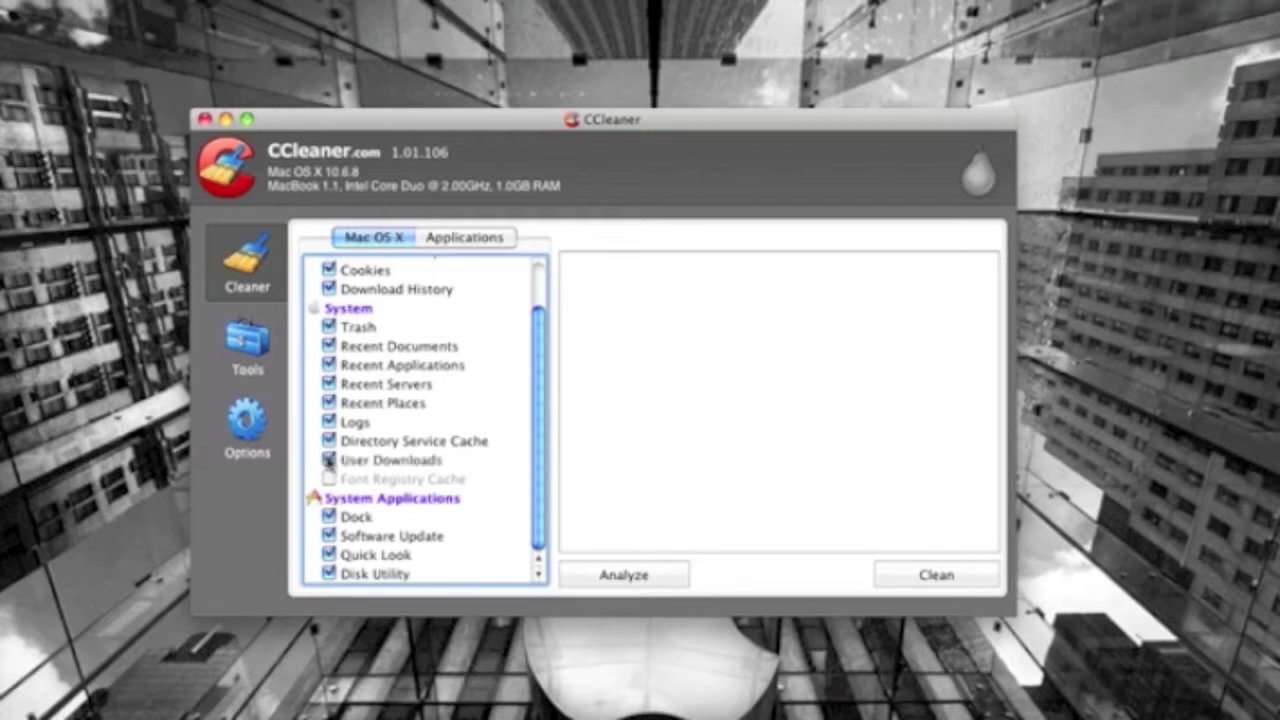
pyautogui.click(329, 479)
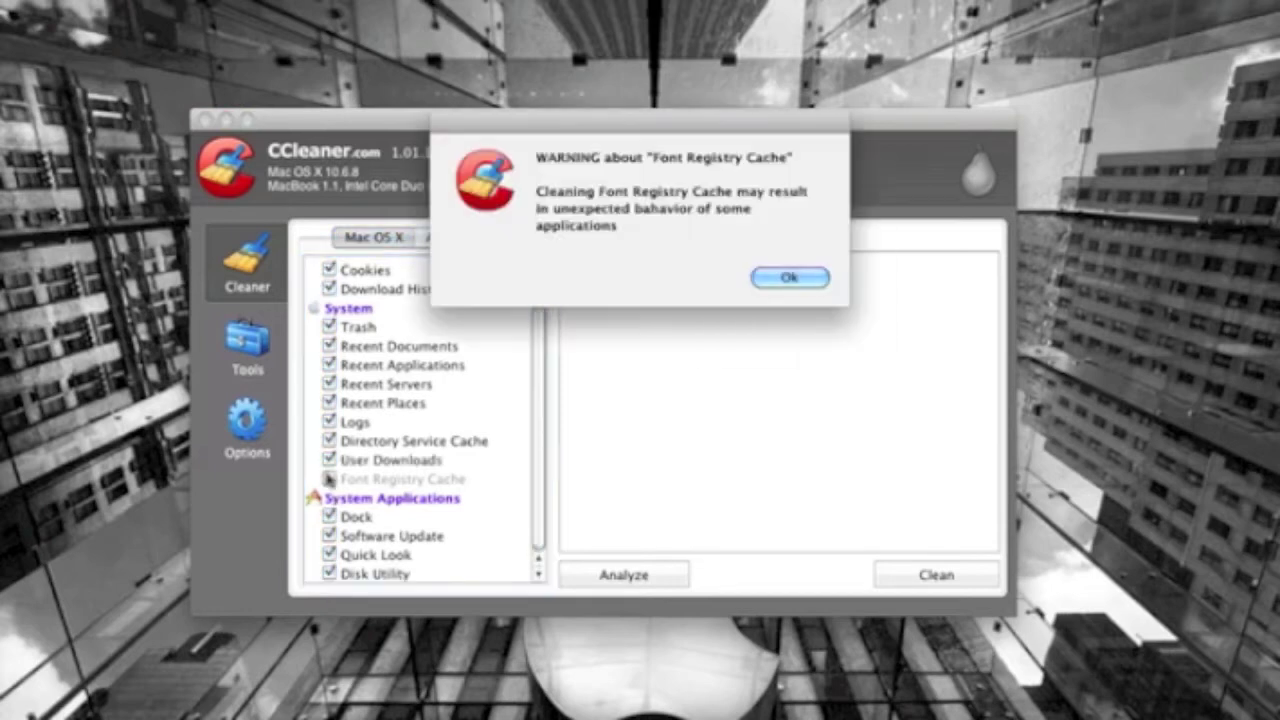
pyautogui.click(790, 278)
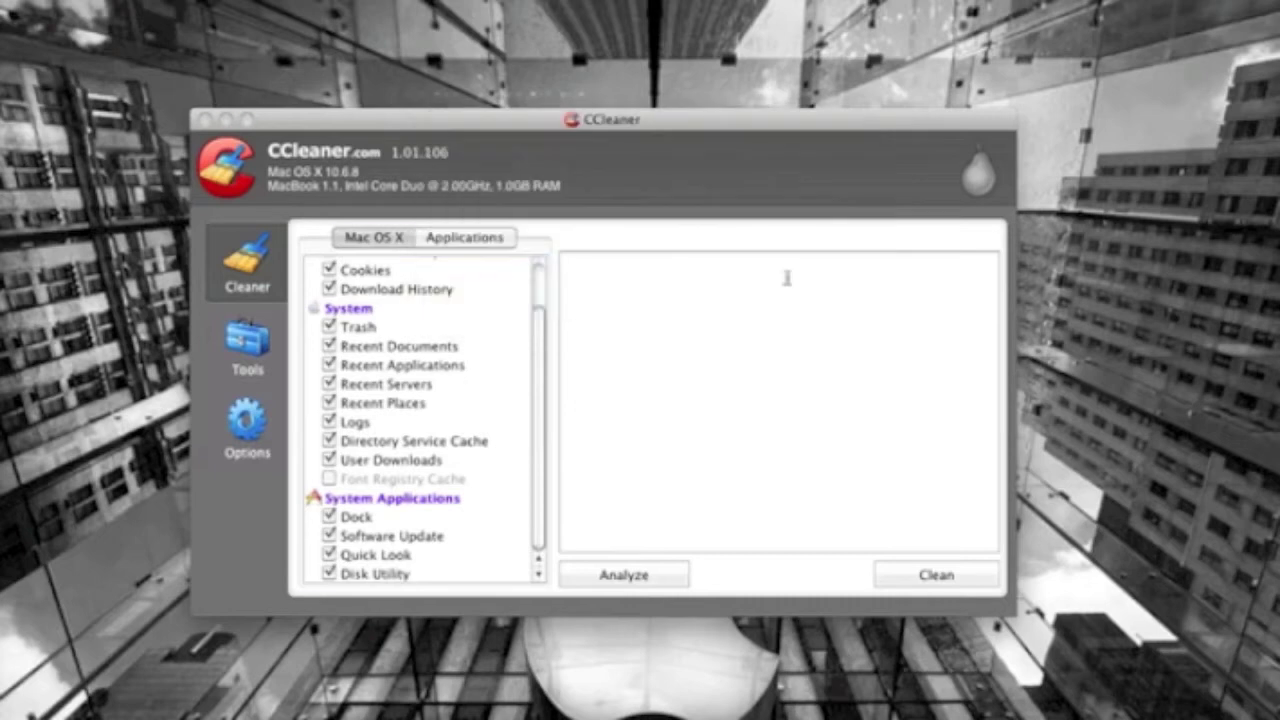
pyautogui.click(329, 479)
pyautogui.click(329, 460)
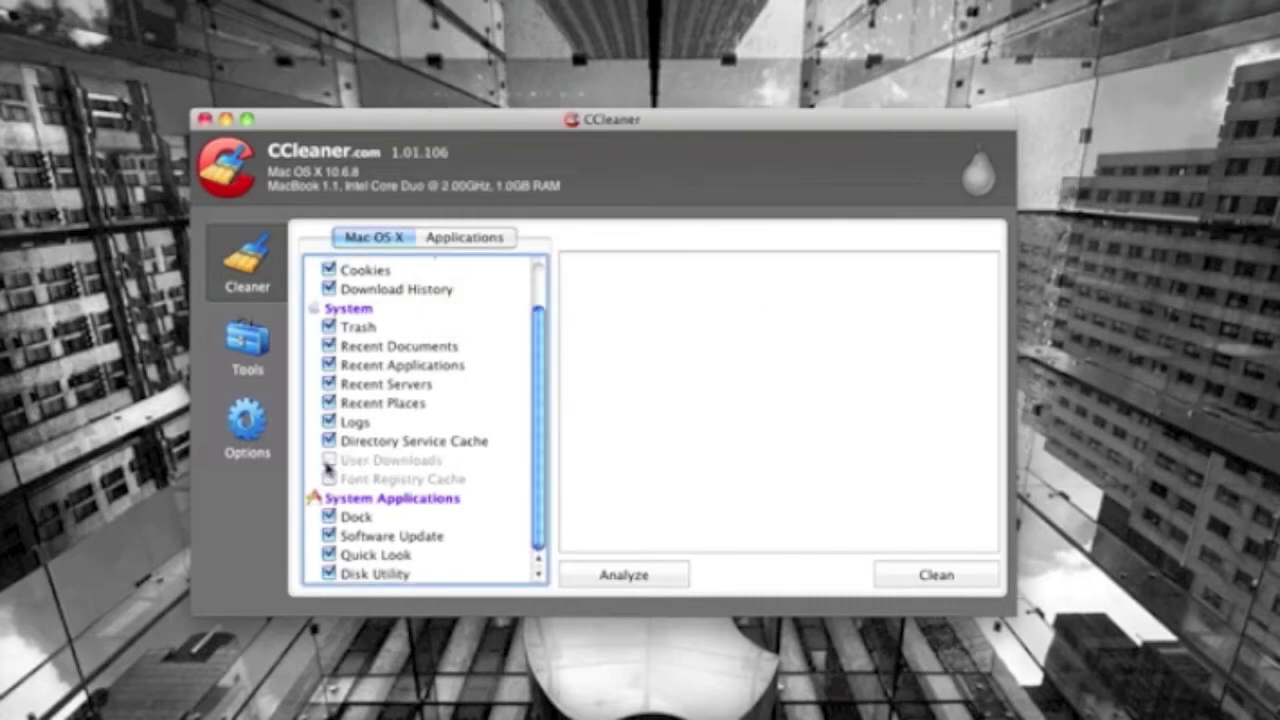
pyautogui.scroll(1, 330, 466)
pyautogui.scroll(2, 329, 467)
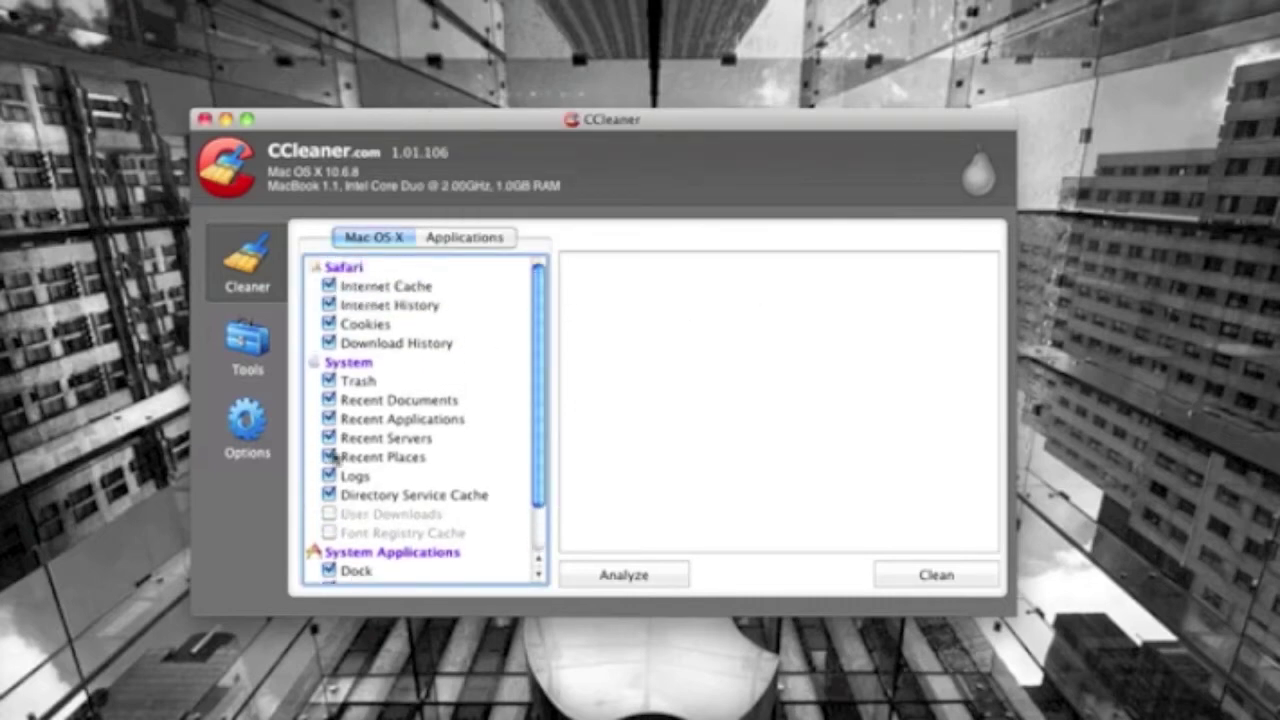
pyautogui.click(448, 240)
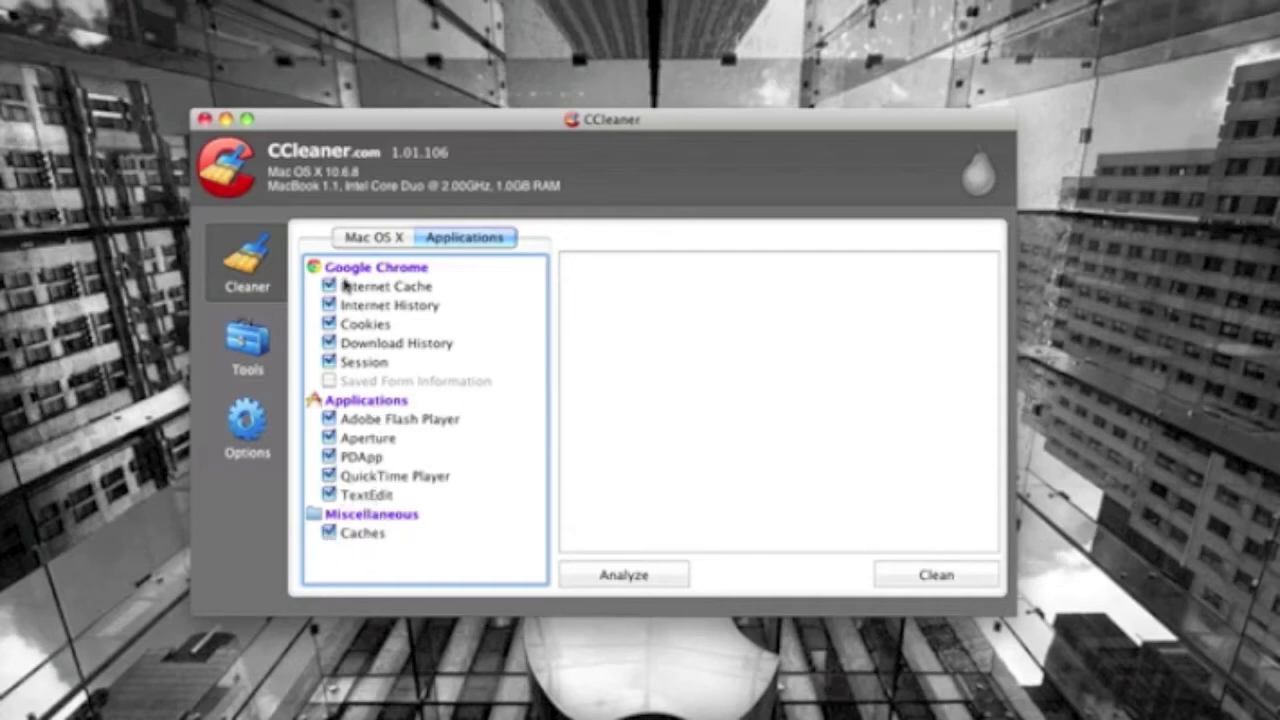
pyautogui.click(377, 240)
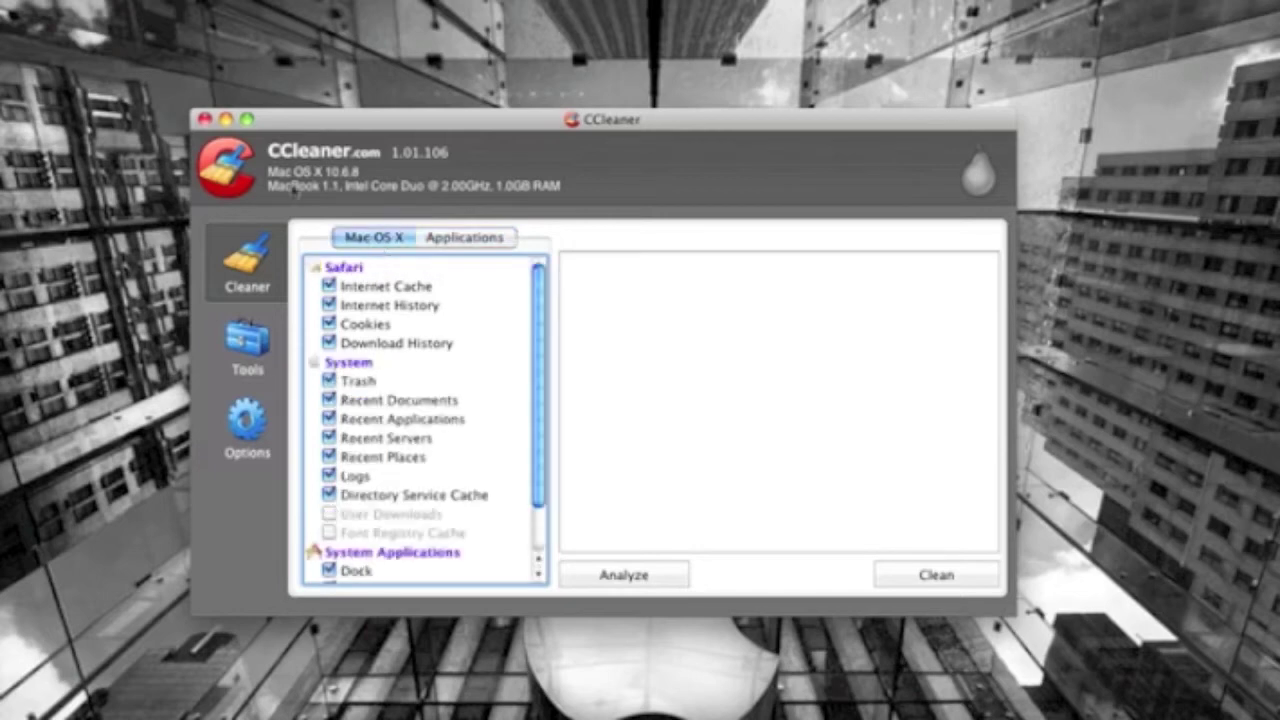
# Analyze the checked items and review the results totaling 276,751 KB in 1,534 files
pyautogui.click(625, 575)
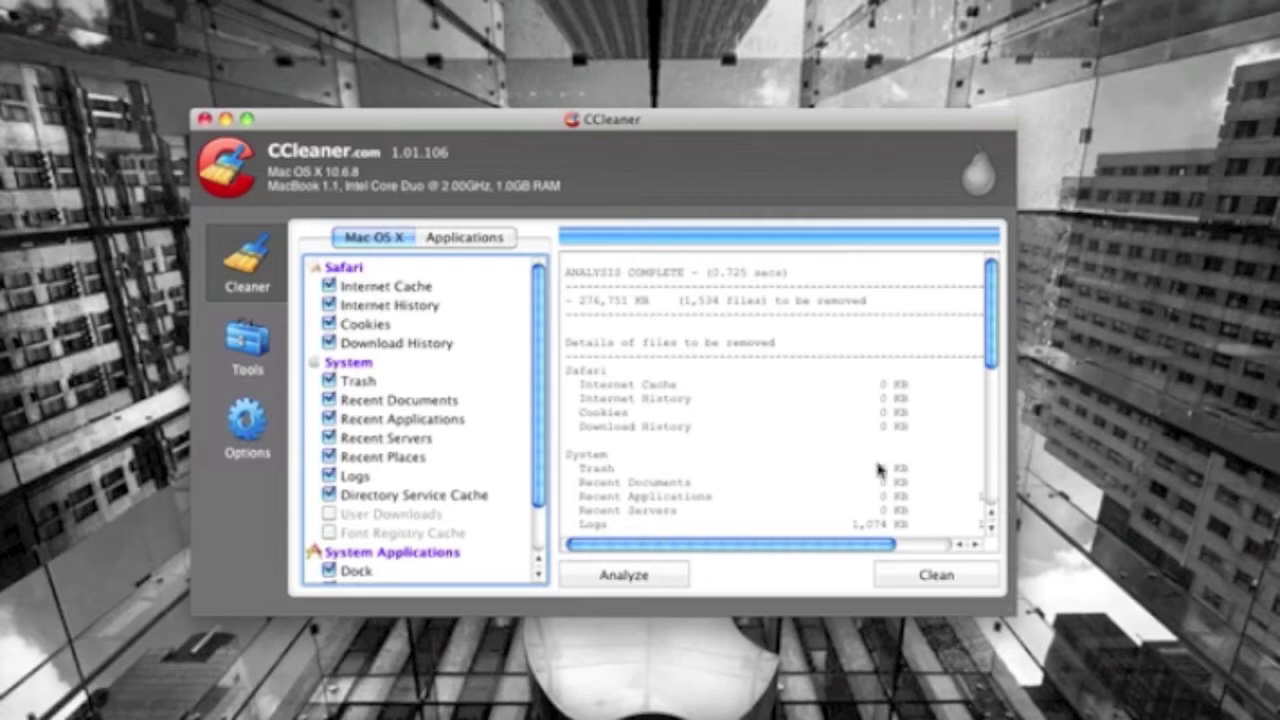
pyautogui.scroll(-3, 878, 467)
pyautogui.scroll(-8, 878, 467)
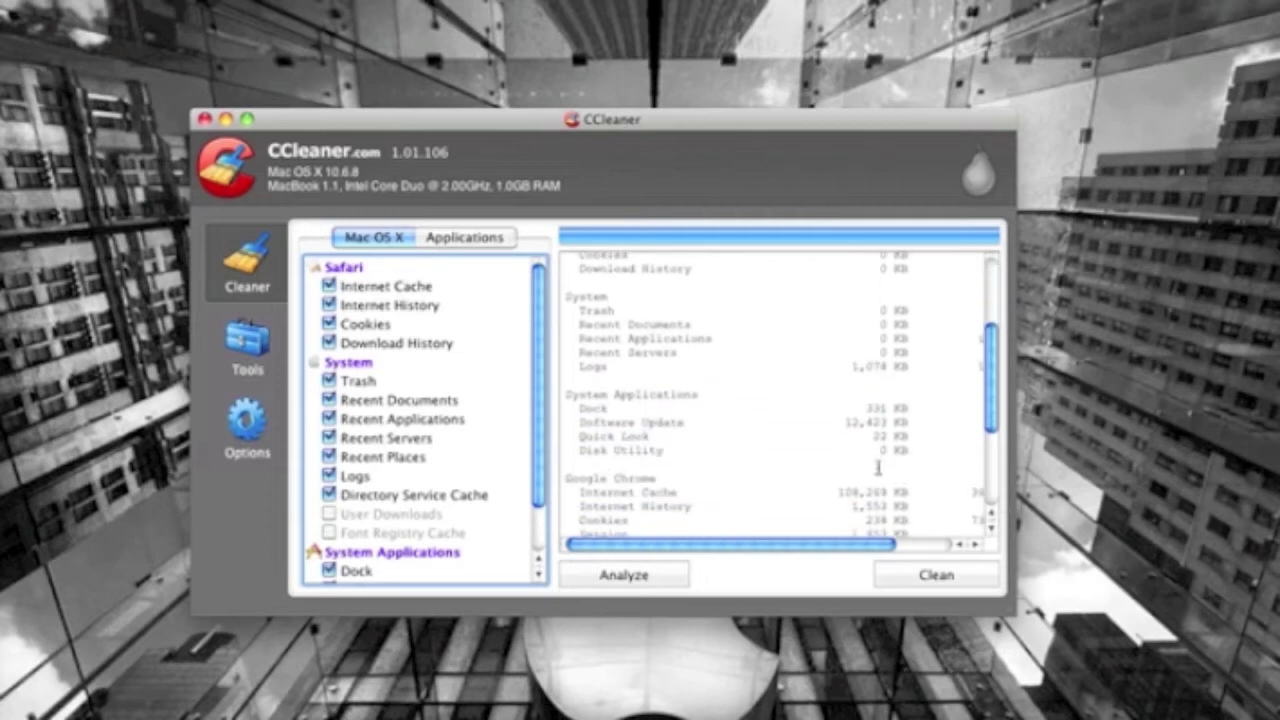
pyautogui.scroll(-8, 878, 467)
pyautogui.scroll(-5, 878, 467)
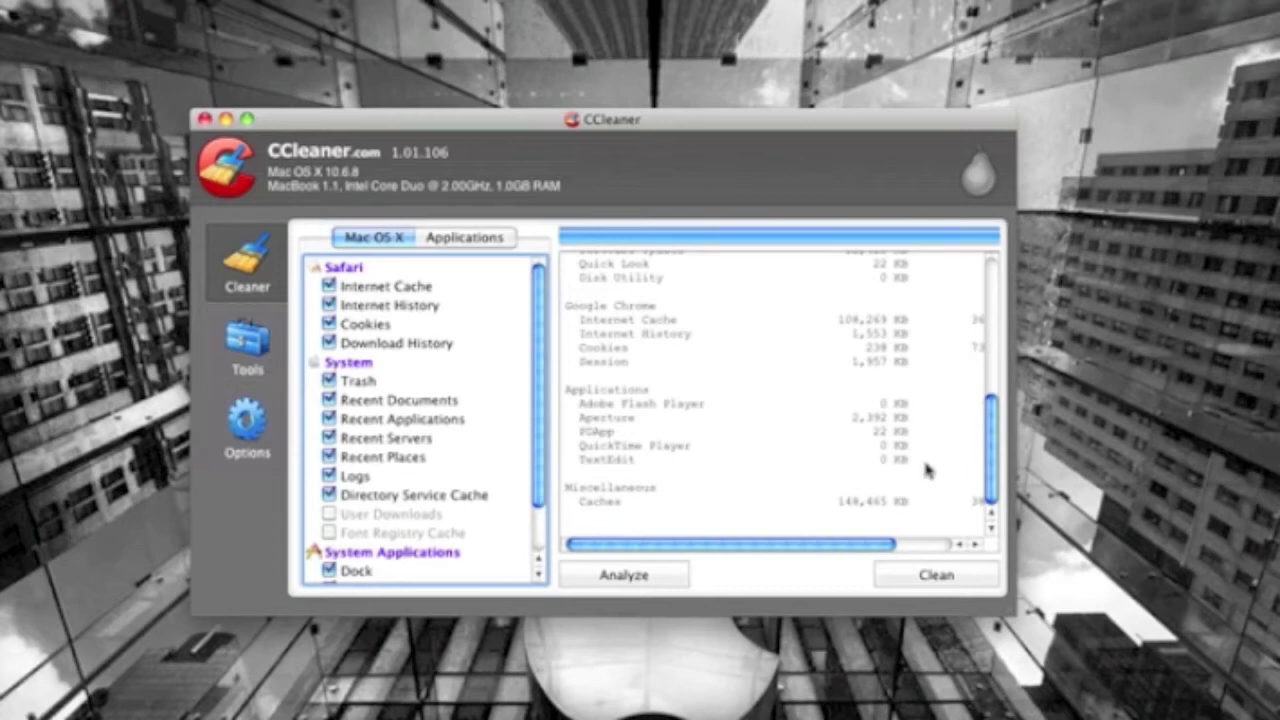
# Clean the analyzed files, removing 168,272 KB in 1,149 files, then open the Uninstall tool
pyautogui.click(936, 576)
pyautogui.scroll(10, 826, 360)
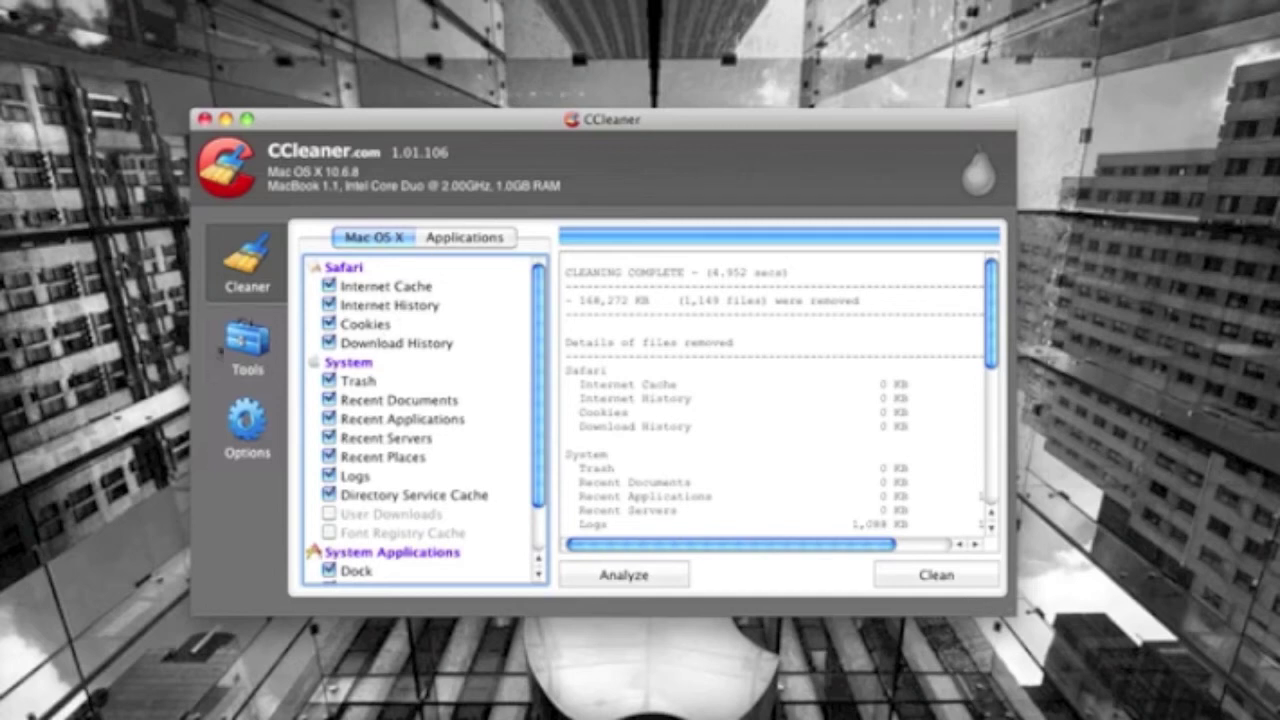
pyautogui.click(248, 350)
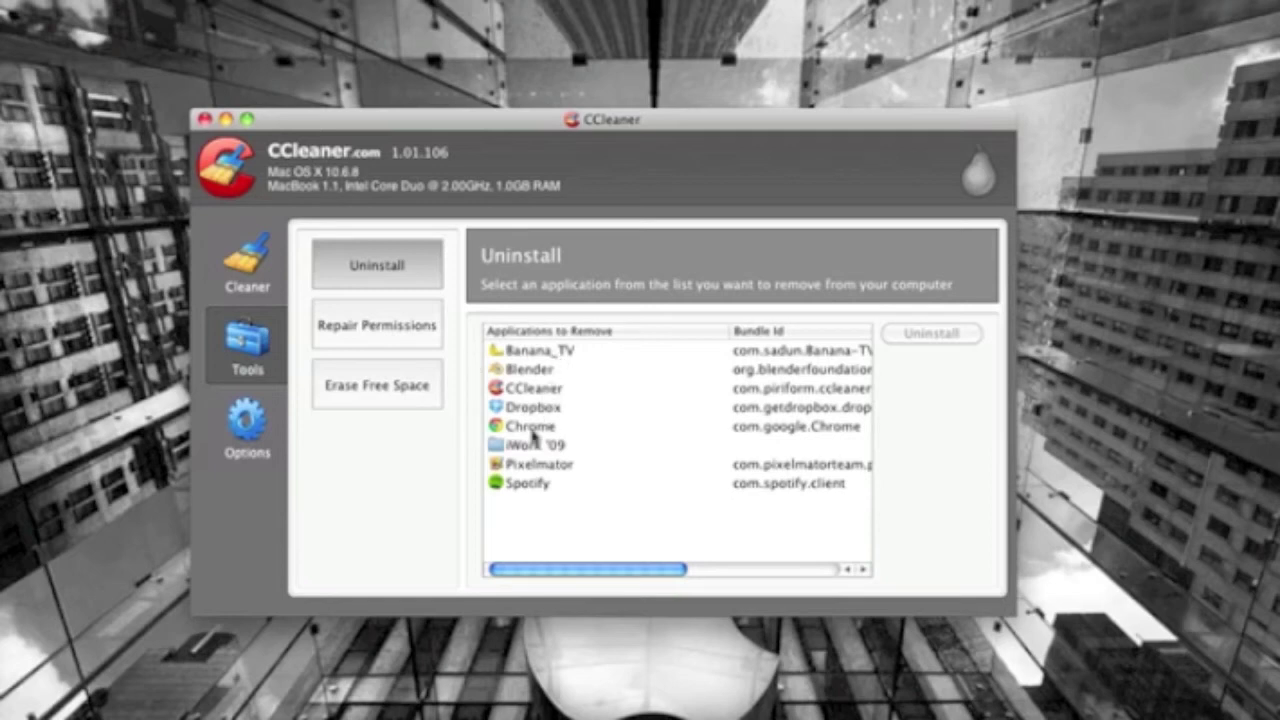
# Select Spotify, then visit Repair Permissions, Erase Free Space and the Options Cookies page
pyautogui.click(530, 487)
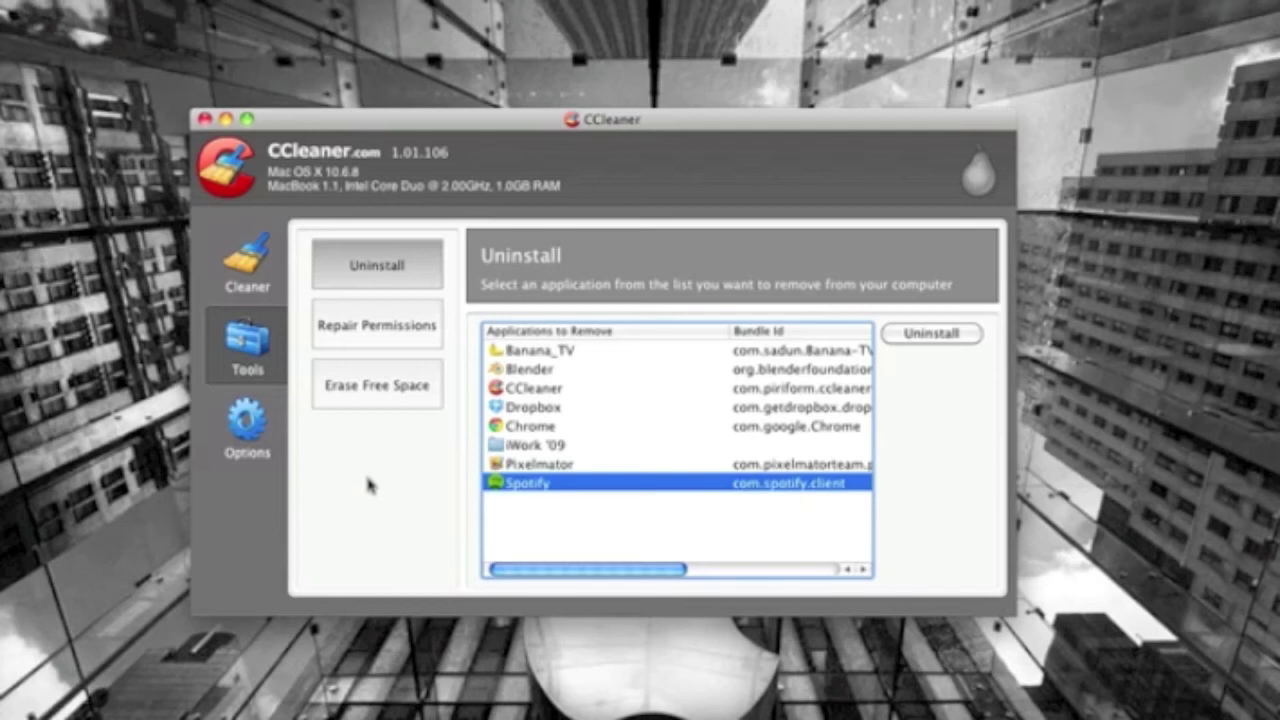
pyautogui.click(372, 338)
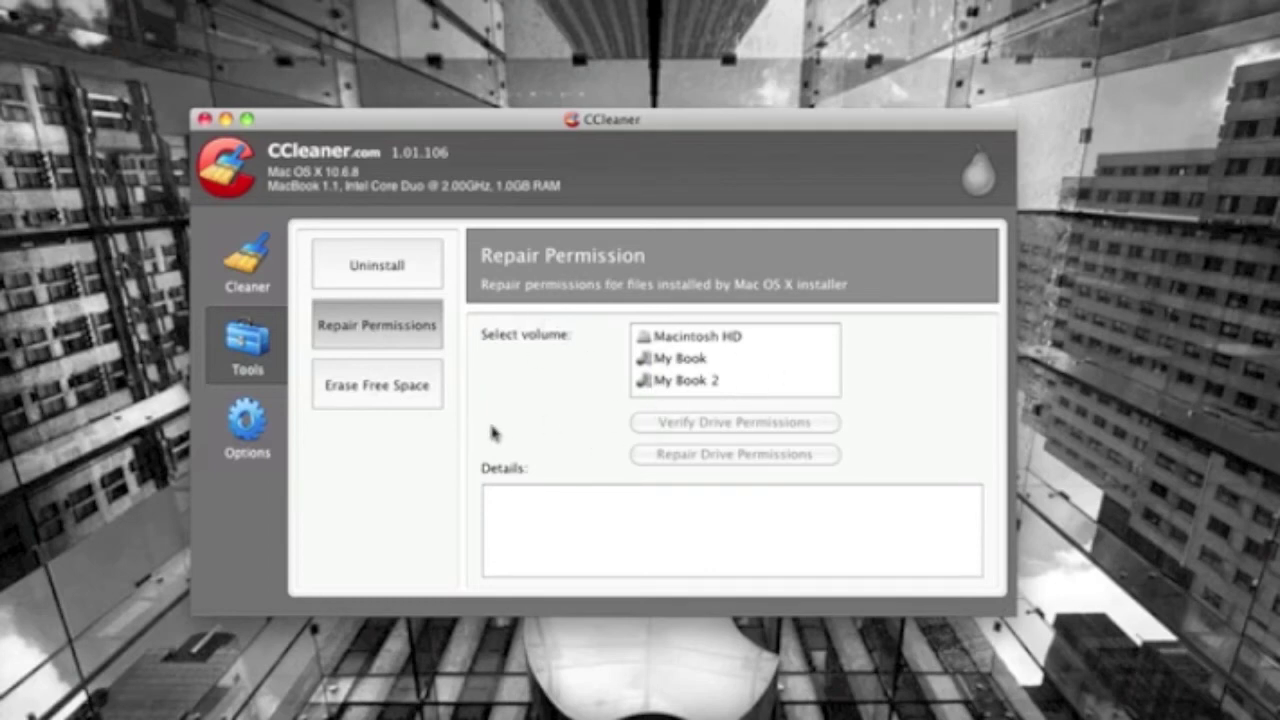
pyautogui.click(351, 399)
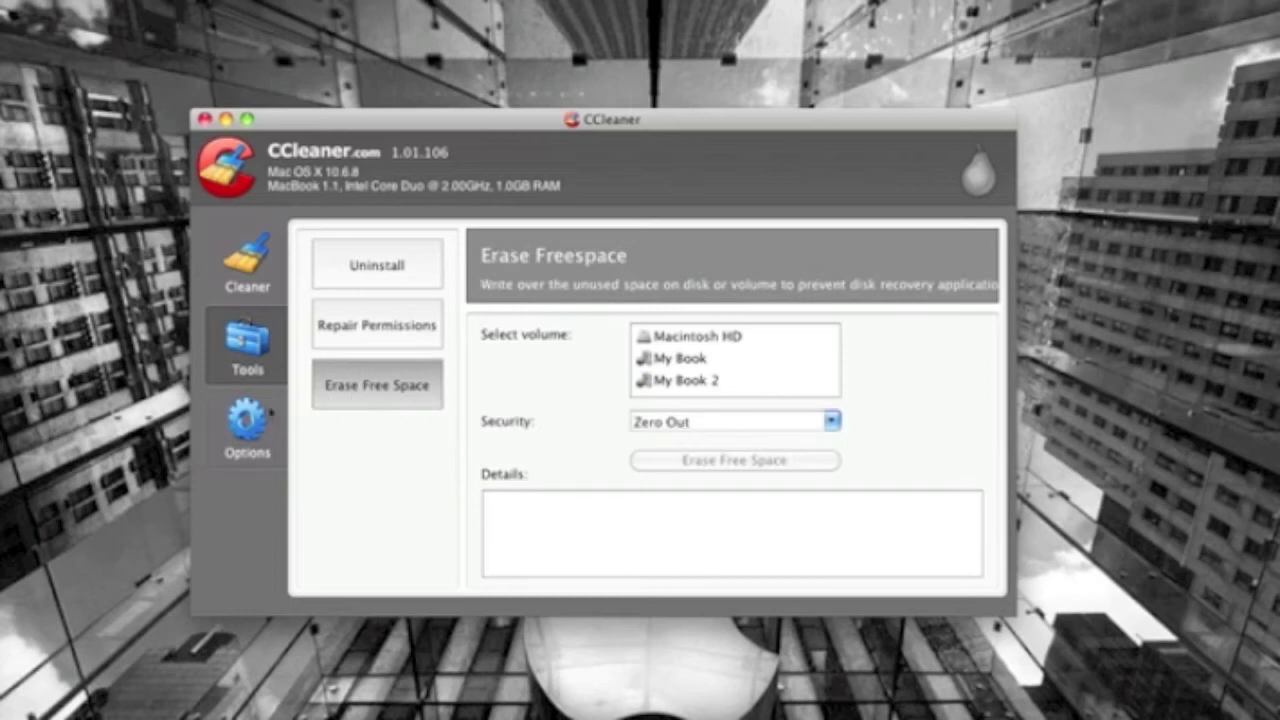
pyautogui.click(258, 420)
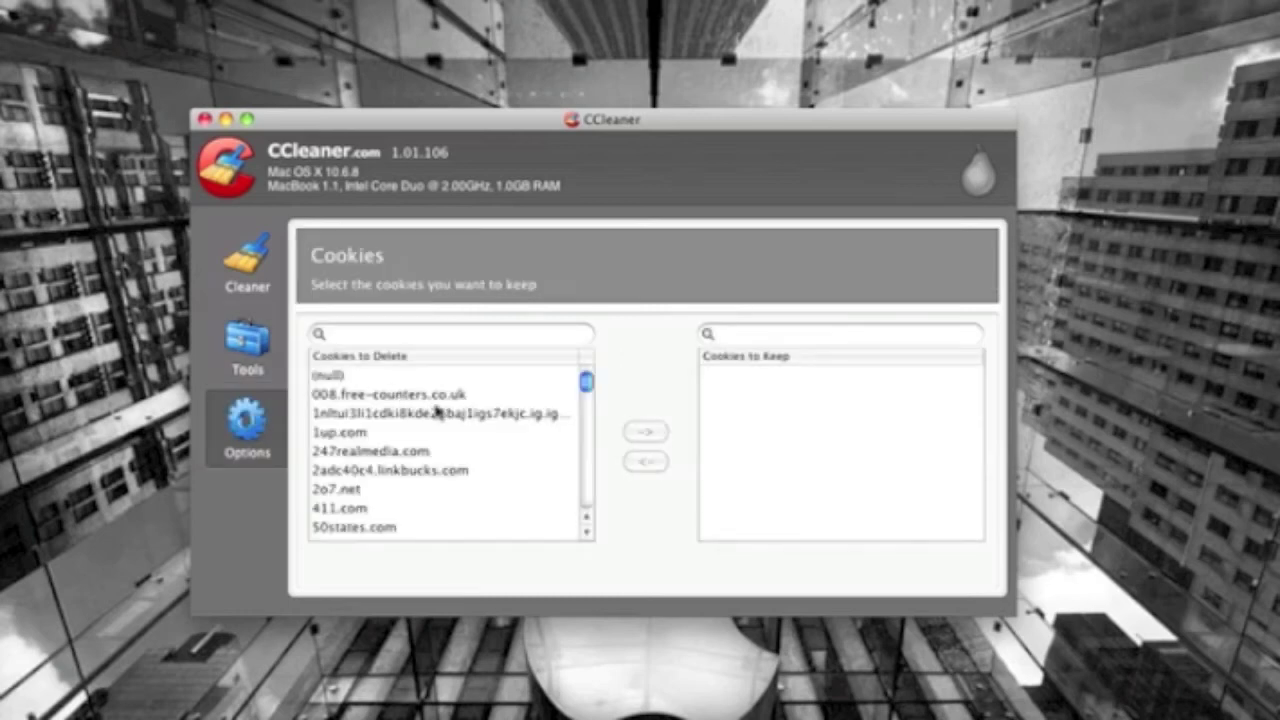
# Scroll through the Cookies to Delete list and select the (null) cookie entry
pyautogui.scroll(-15, 438, 411)
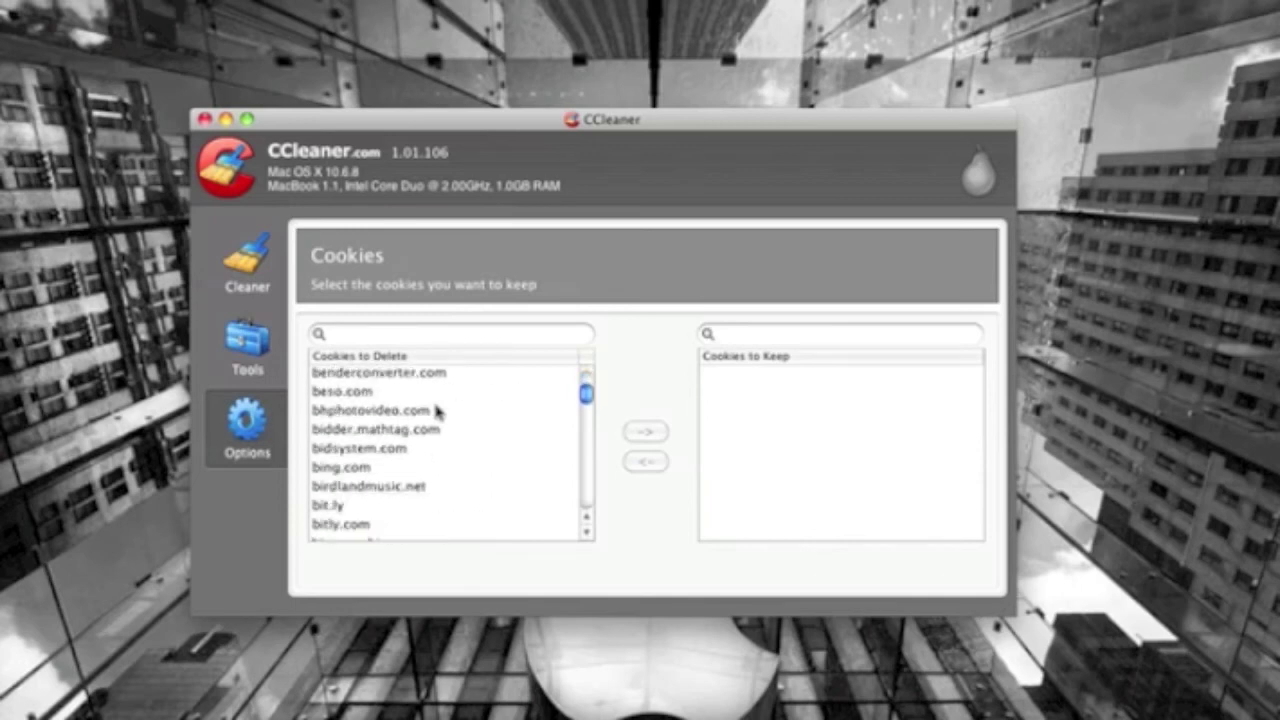
pyautogui.scroll(-15, 438, 411)
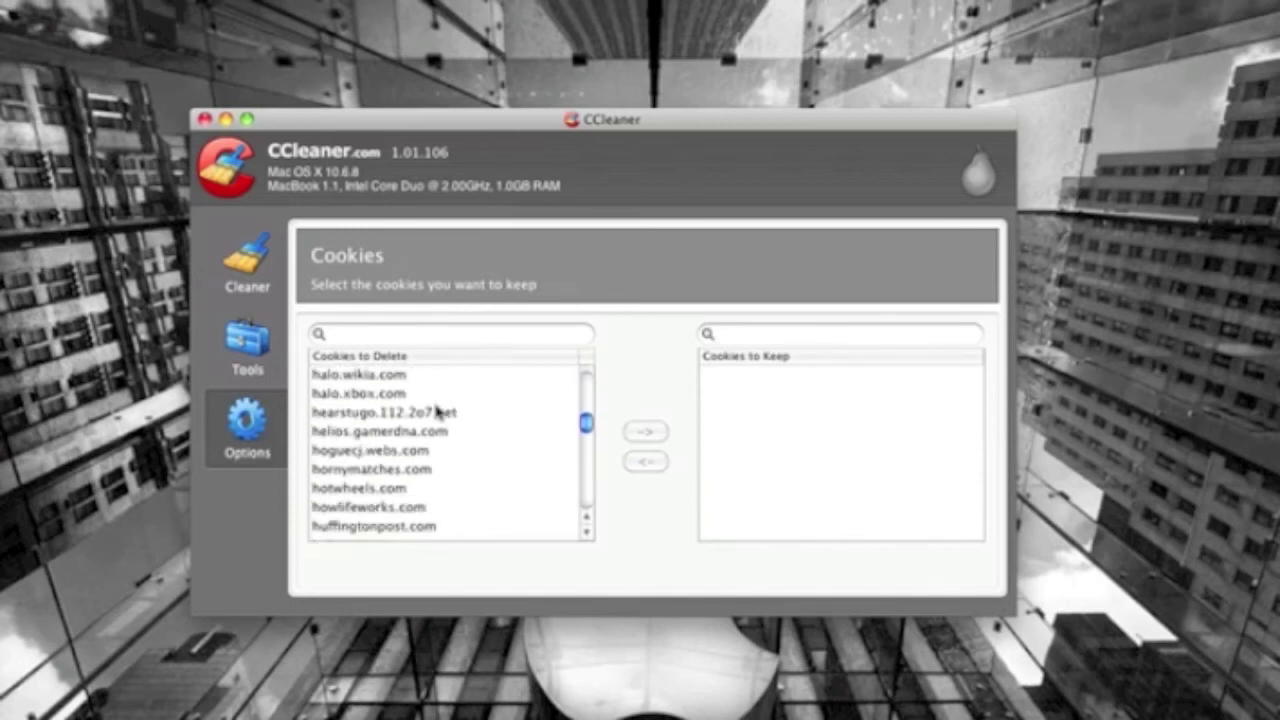
pyautogui.scroll(-3, 437, 411)
pyautogui.scroll(15, 437, 411)
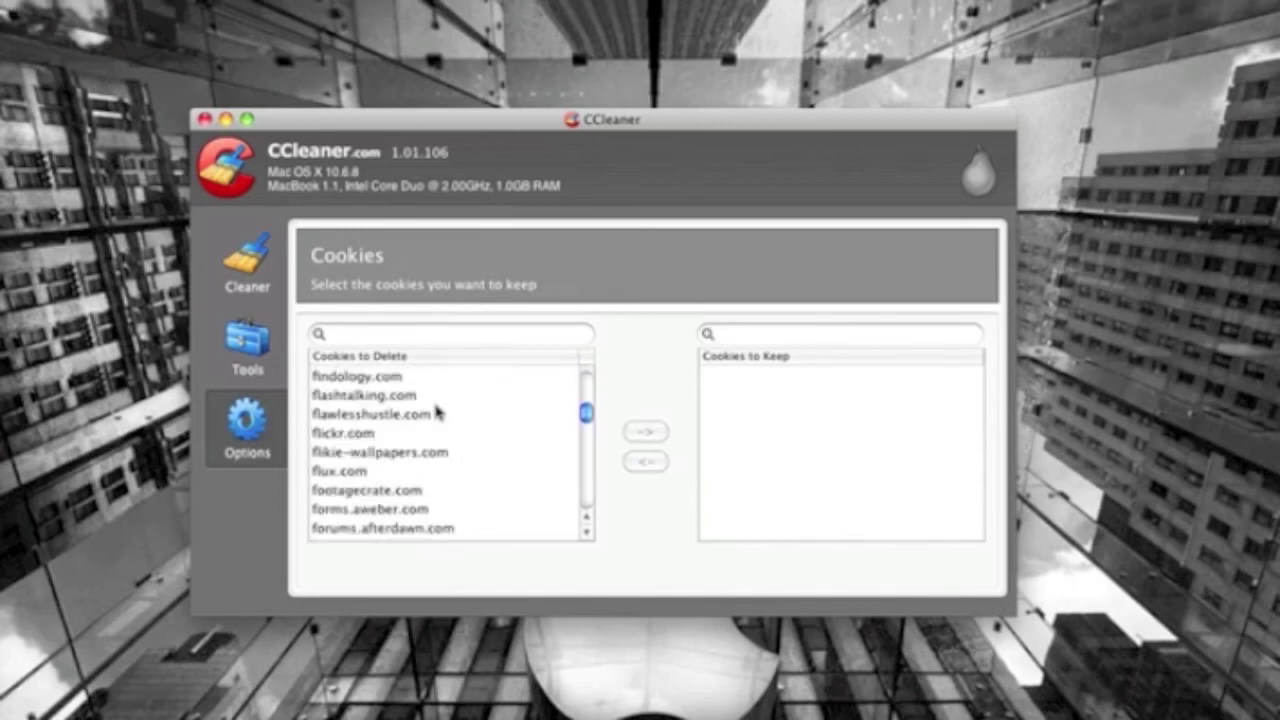
pyautogui.scroll(15, 437, 413)
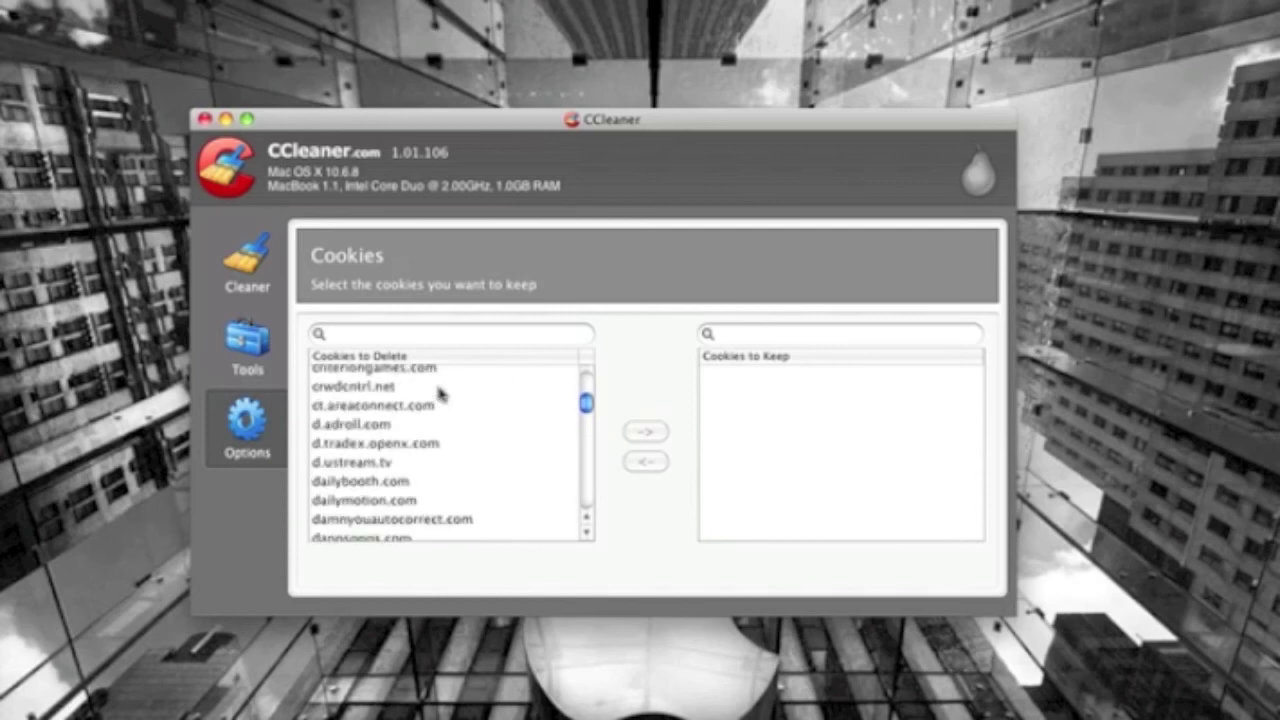
pyautogui.scroll(15, 438, 395)
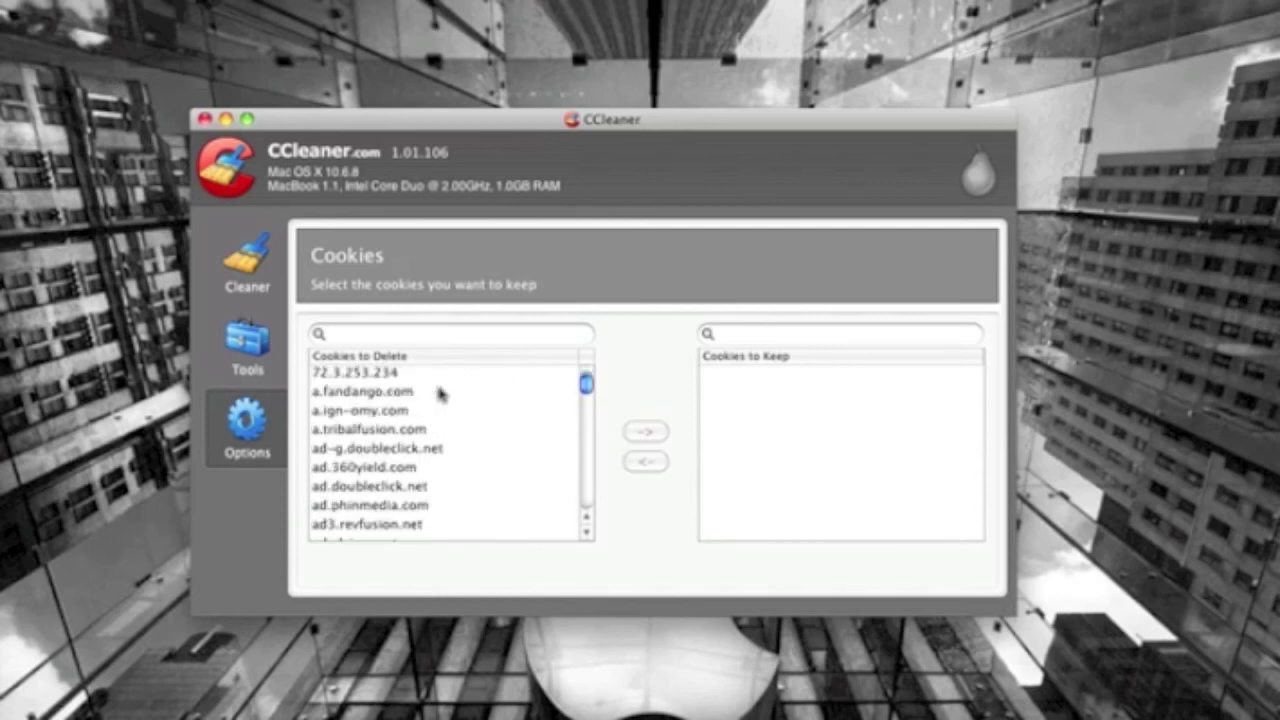
pyautogui.scroll(5, 438, 395)
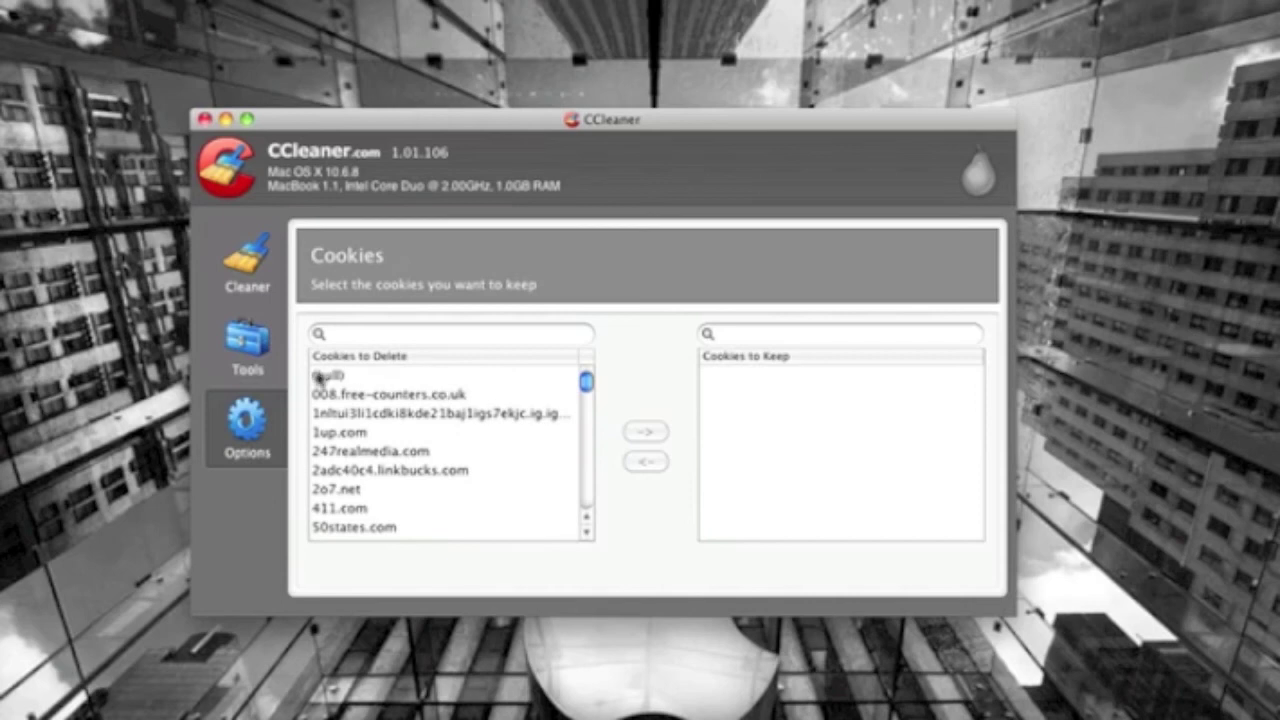
pyautogui.click(322, 377)
# Select the adcast.deviantart.com cookie, then return to the Cleaner's cleaning-complete report
pyautogui.scroll(-1, 476, 472)
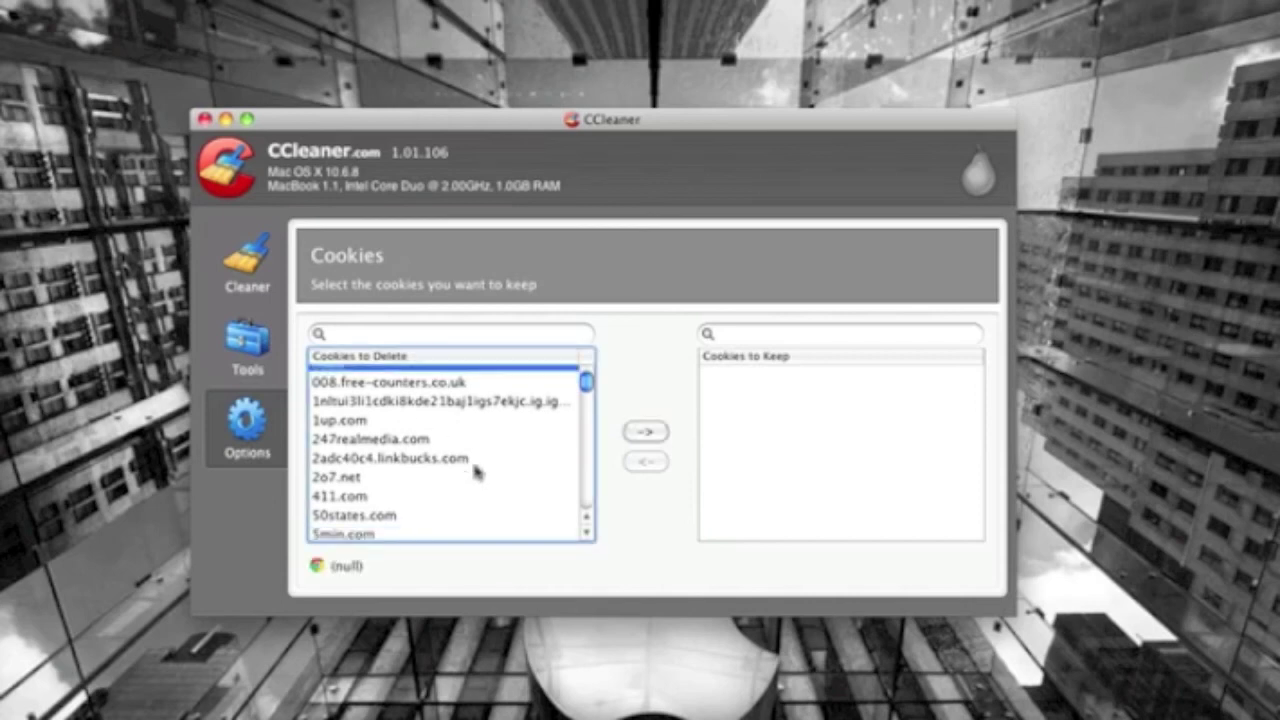
pyautogui.scroll(-3, 476, 472)
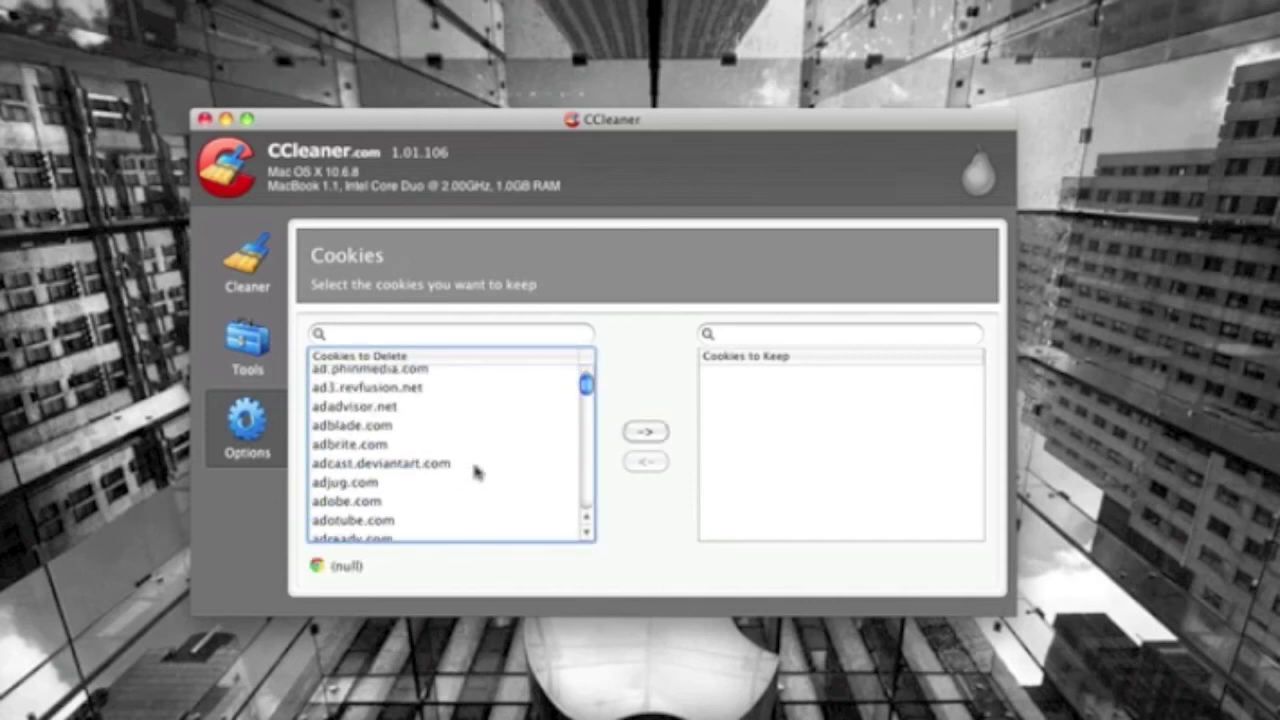
pyautogui.click(346, 465)
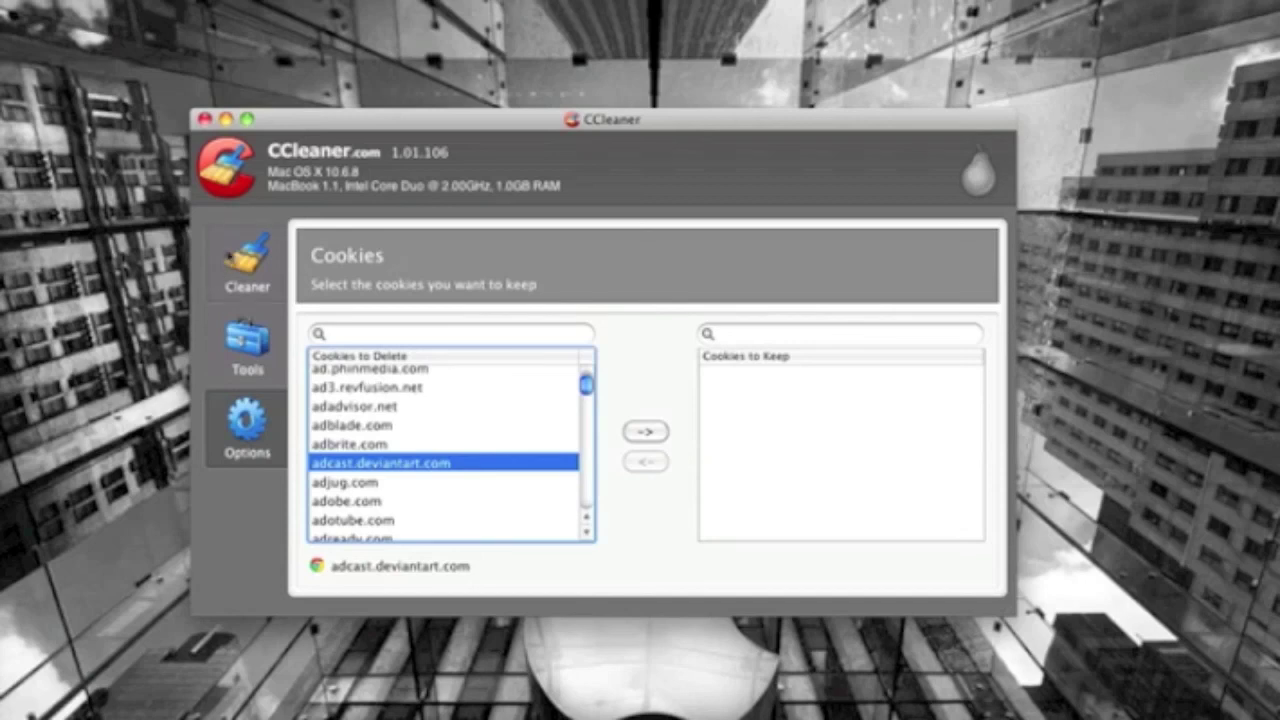
pyautogui.click(232, 258)
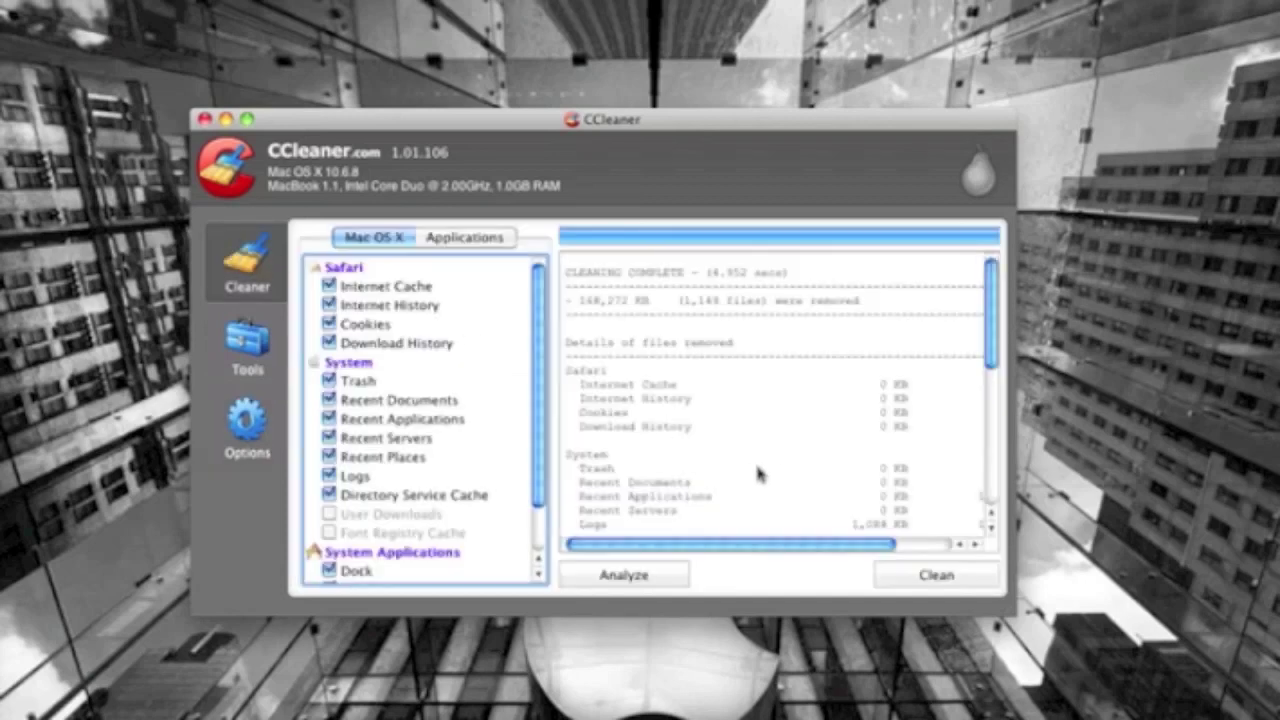